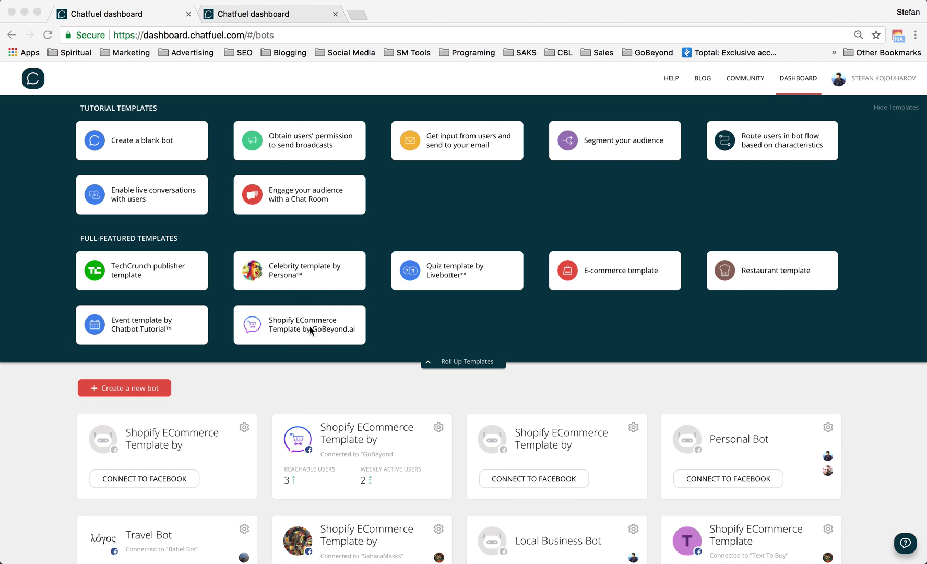
click(270, 16)
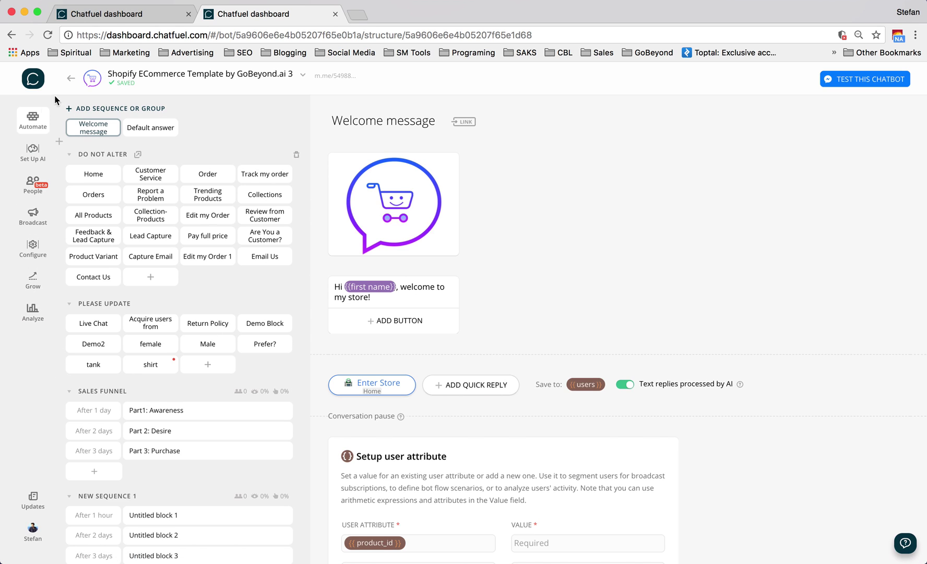
From Grow, add a comment autoreply rule and rename 'Rule 1' to 'All Comments'.
click(35, 280)
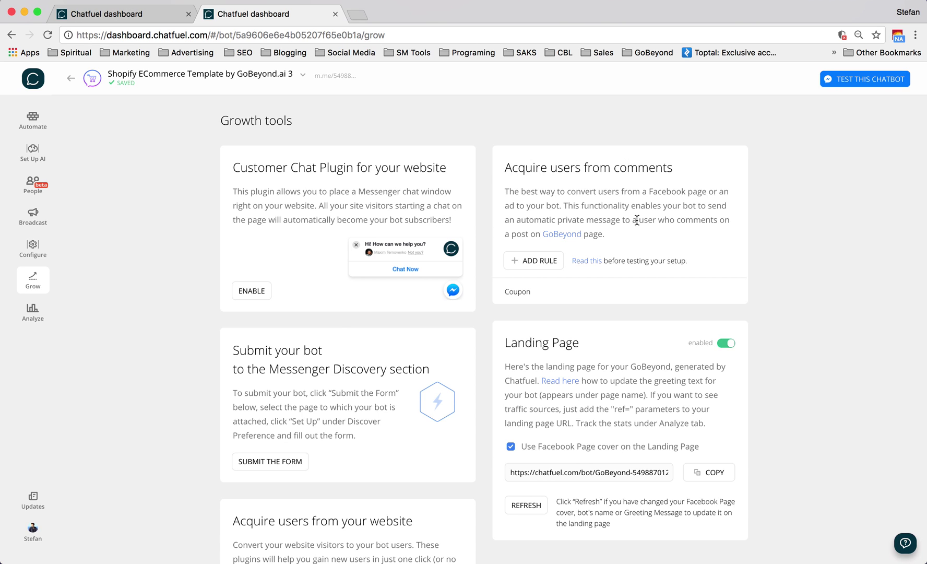
click(542, 266)
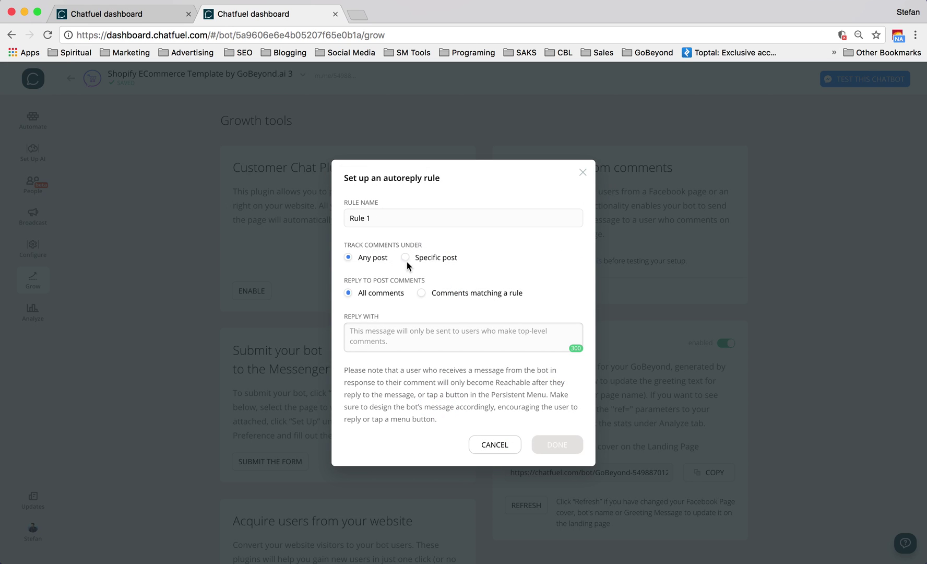
drag(380, 218, 334, 222)
text(All Comments)
Write the All Comments reply as 'Thanks for commenting. How can I help?'.
click(370, 334)
text(H)
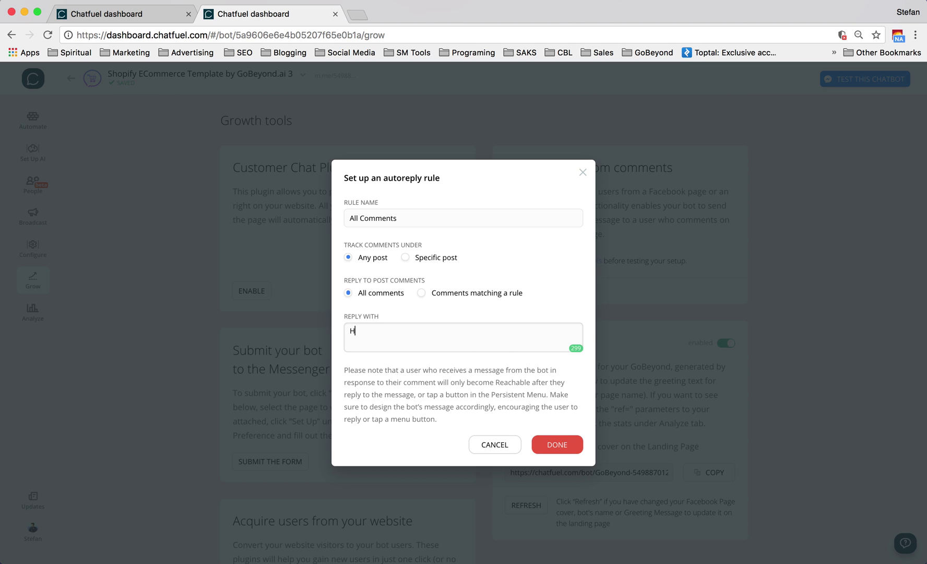
text(i, how are yu)
key(BackSpace)
text(ou?)
triple_click(403, 335)
text(Thanks for commenting. How can I )
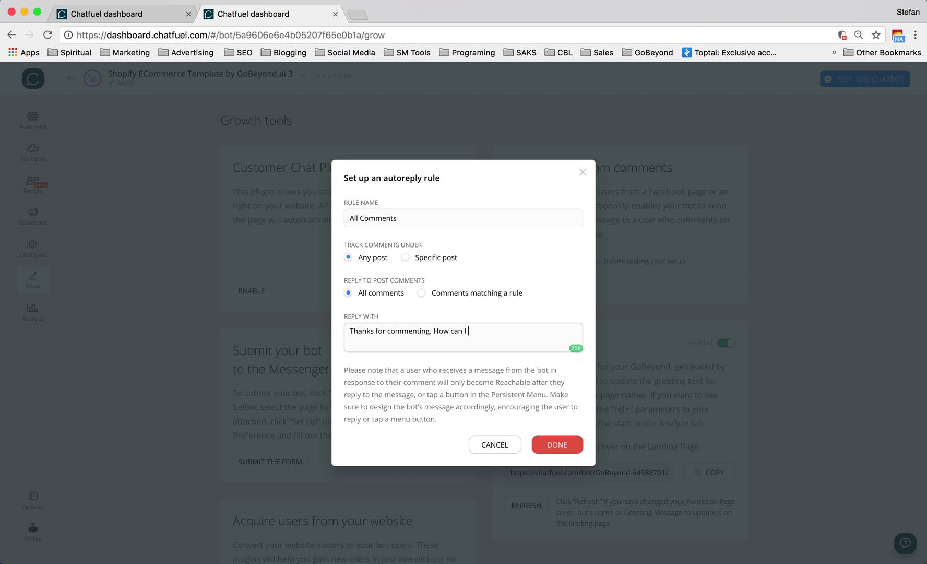
text(help?)
Review the reply and rule name, then save the All Comments rule with DONE.
triple_click(381, 333)
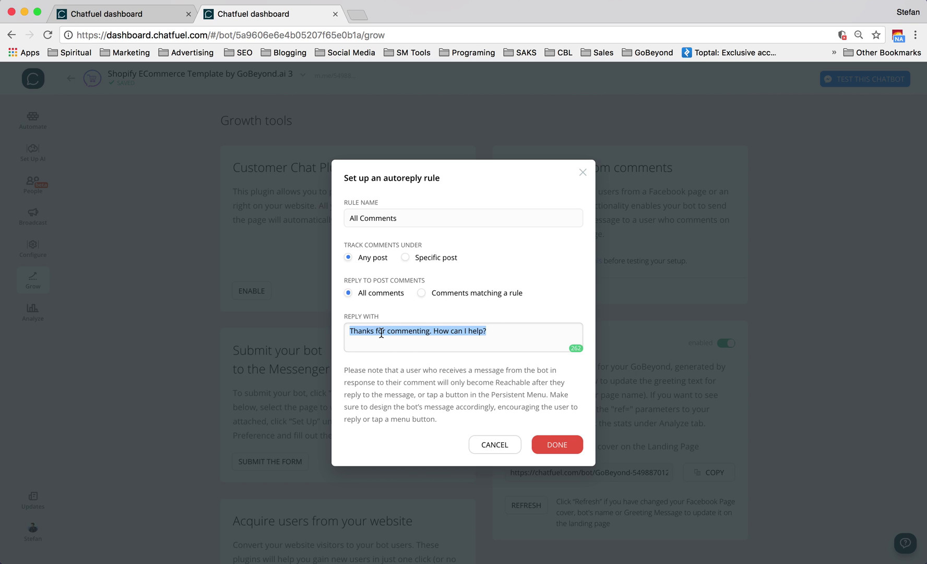
triple_click(397, 332)
triple_click(363, 220)
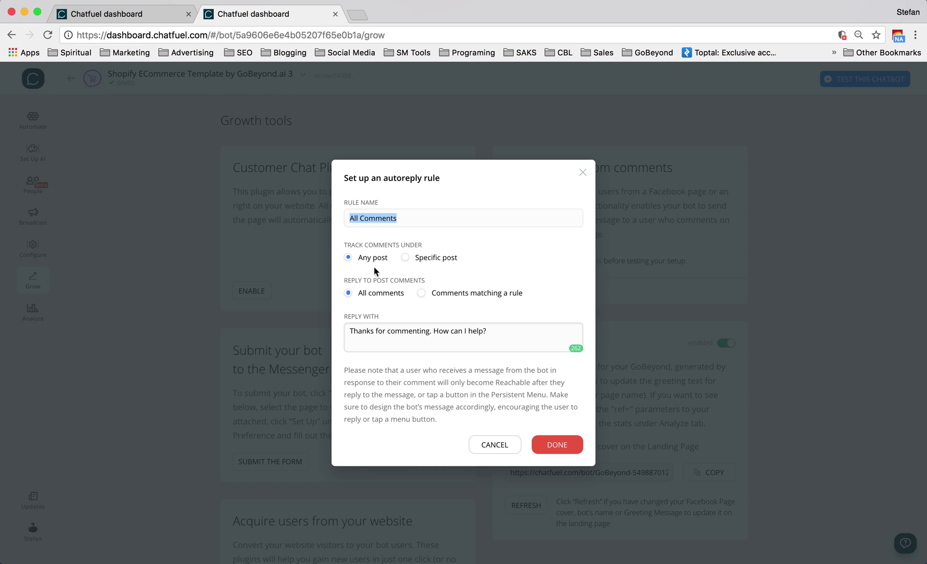
triple_click(378, 330)
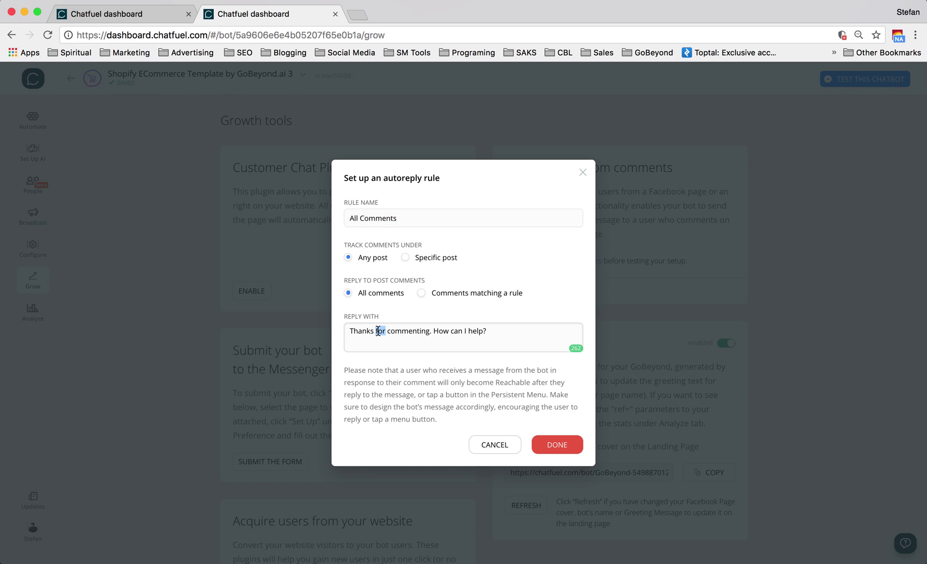
click(561, 449)
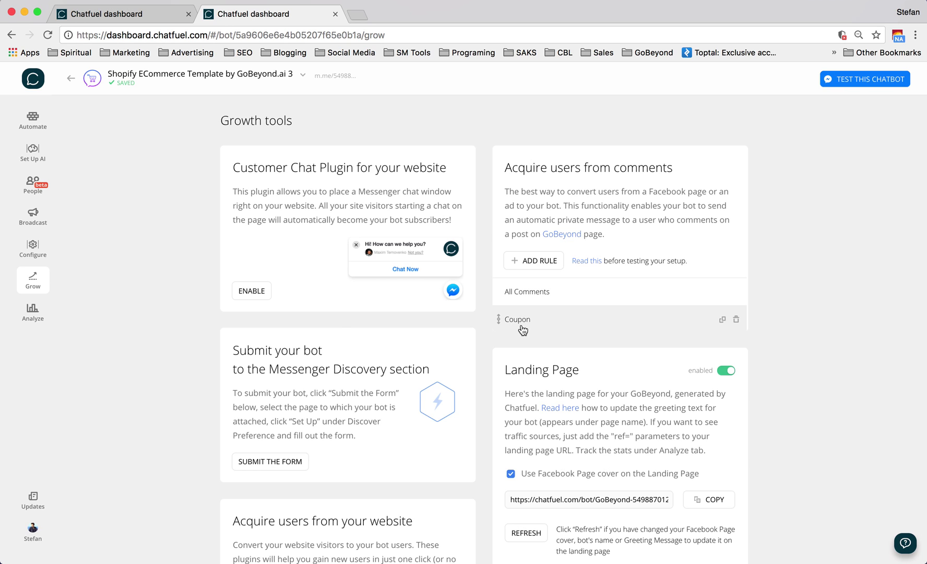
Add another autoreply rule named 'Discount', set to track a specific post.
click(538, 263)
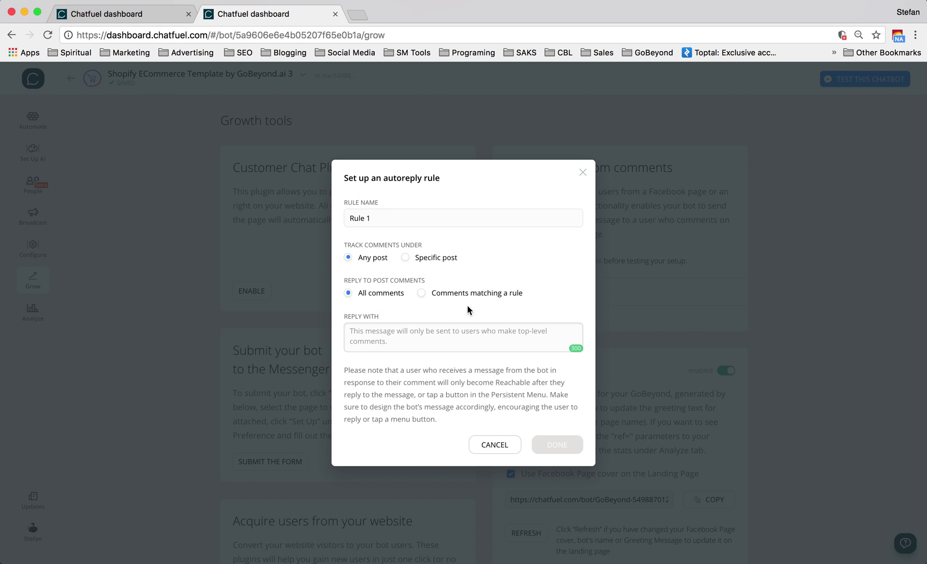
triple_click(379, 217)
text(Discount)
click(406, 258)
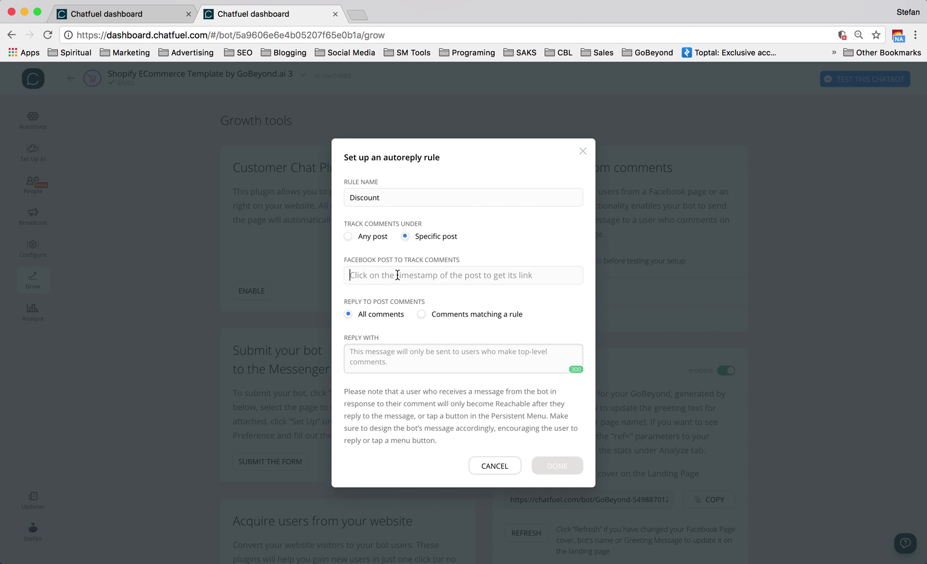
Match keywords Discount and discount, replying 'Great! I have your discount right here. Are you ready to recieve it'.
click(422, 314)
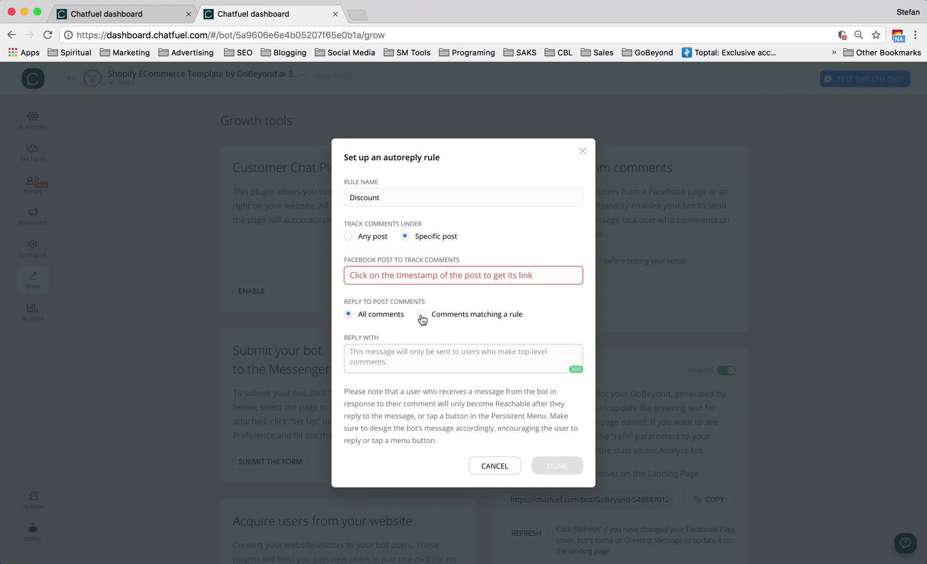
text(Discount,)
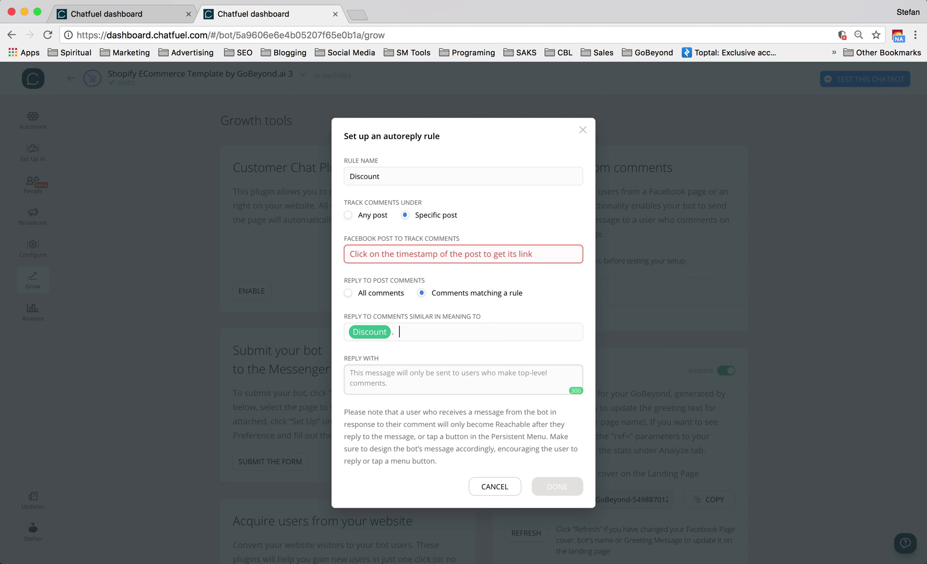
text(discount)
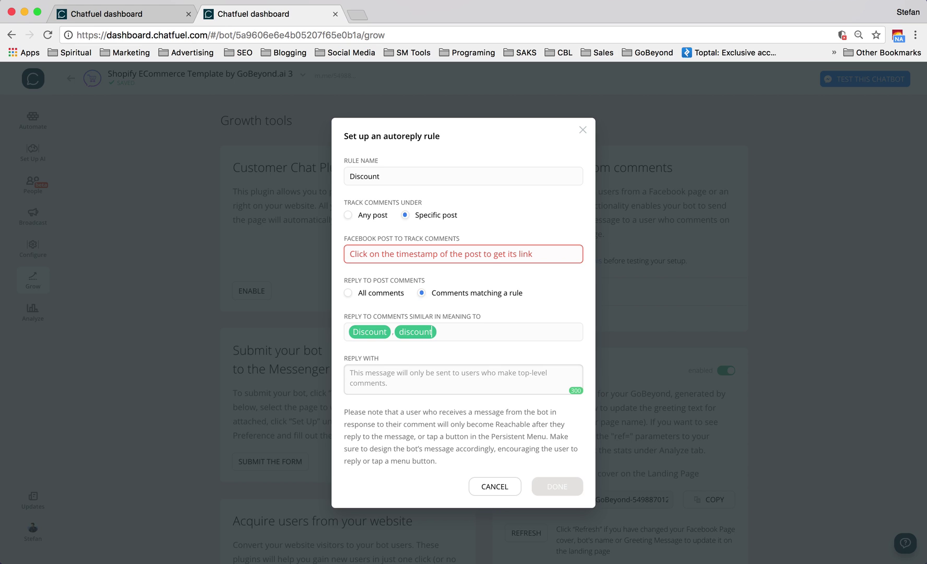
click(395, 383)
text(Great)
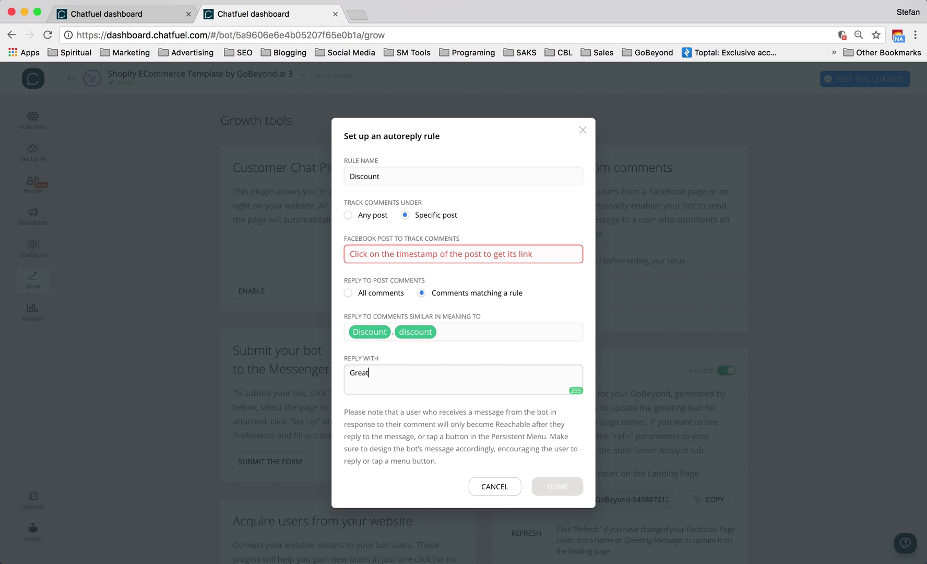
text(! I have your dis)
key(BackSpace)
key(BackSpace)
text(usco)
key(BackSpace)
key(BackSpace)
key(BackSpace)
key(BackSpace)
text(iscount right here. Are you )
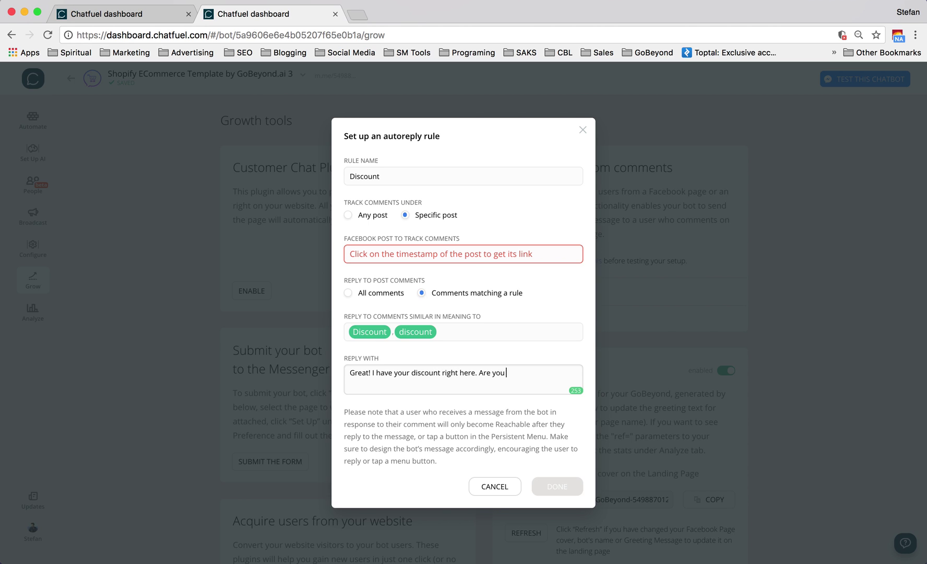
text(ready to recieve it?)
drag(480, 371, 566, 379)
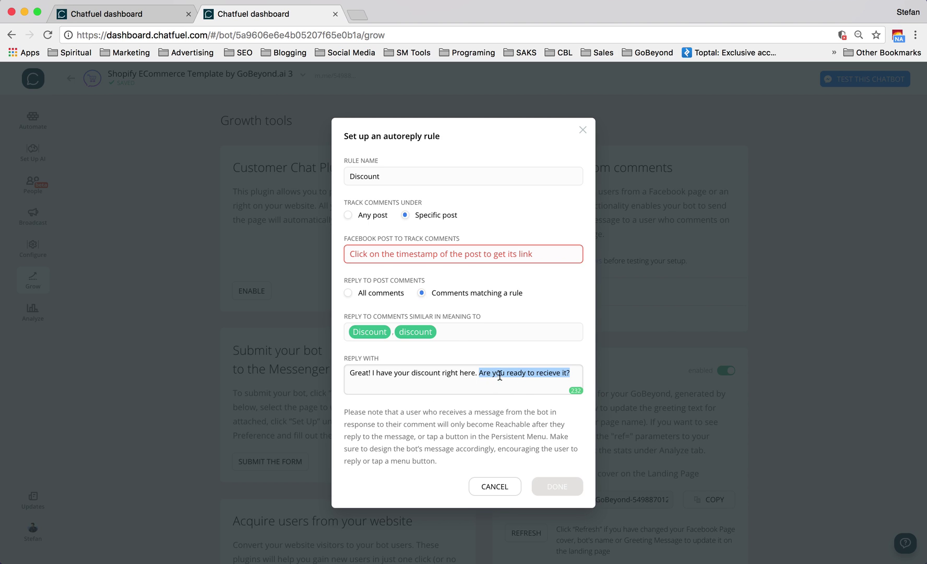
Try submitting the Discount rule with the Facebook post link left empty.
triple_click(358, 371)
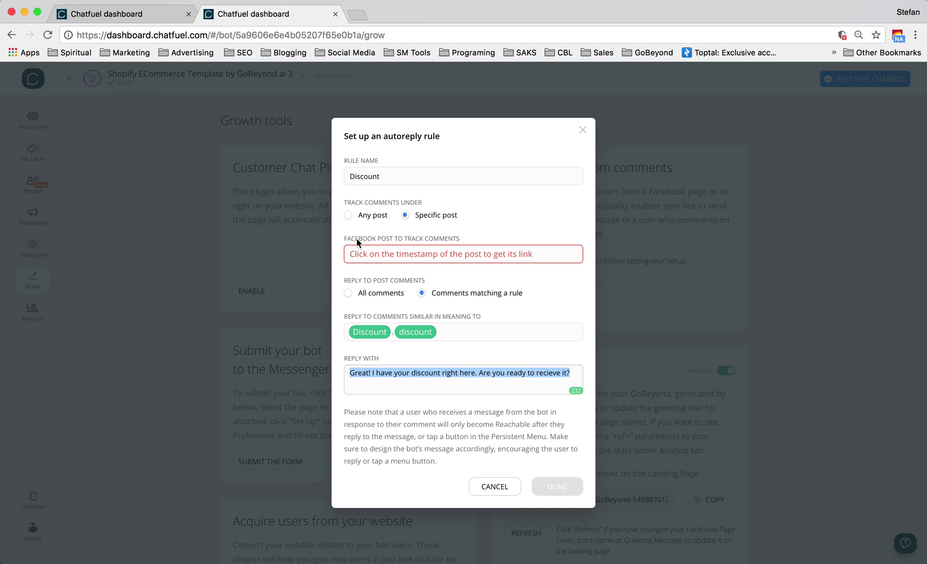
click(442, 256)
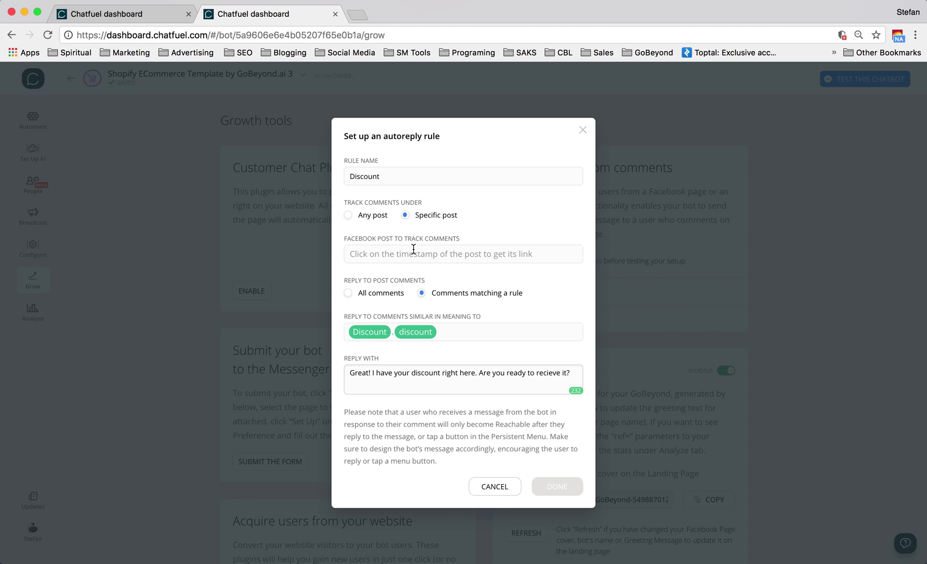
key(Return)
mouse_move(415, 339)
Switch the Discount rule to Any post and add keywords coupon, coupons and discont.
click(349, 217)
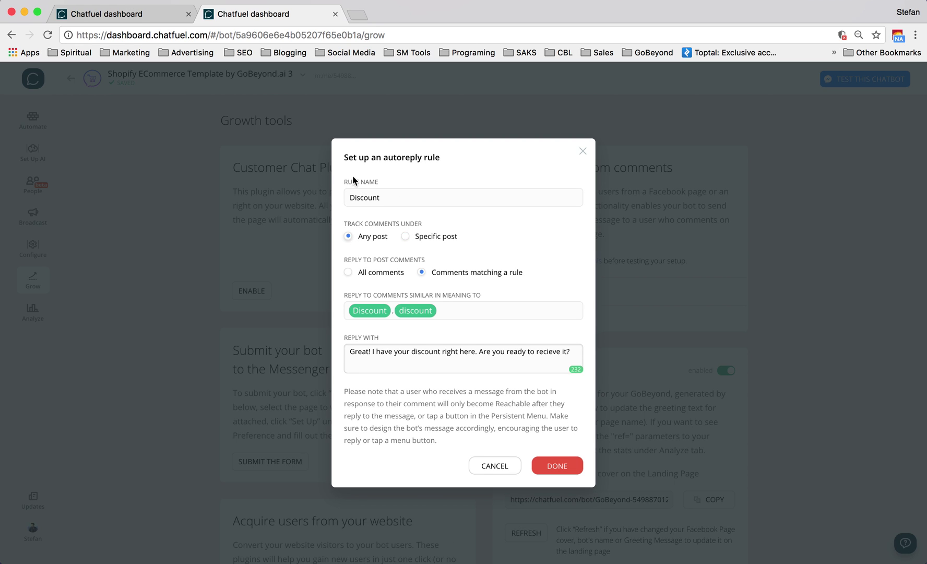
double_click(364, 195)
click(444, 312)
text(coupon, co)
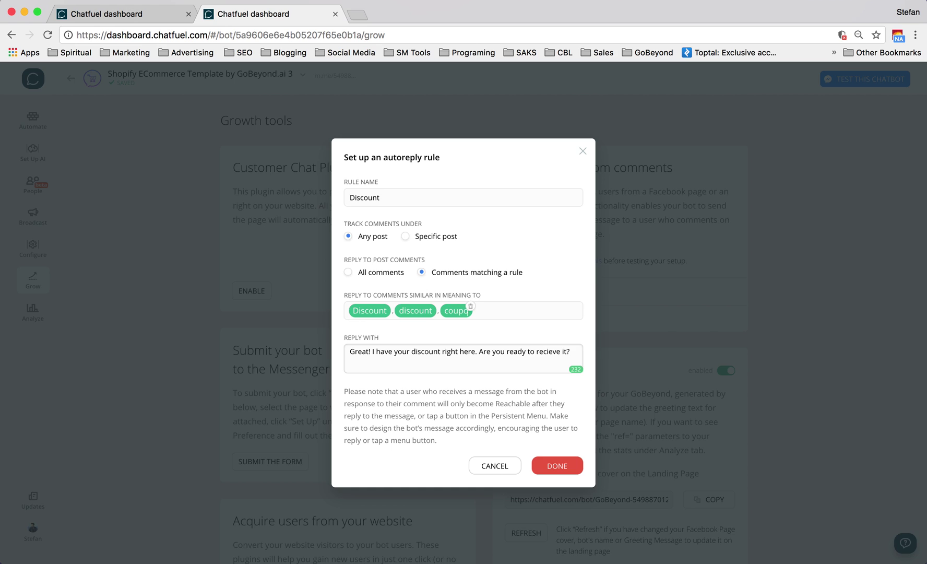
text(upons, )
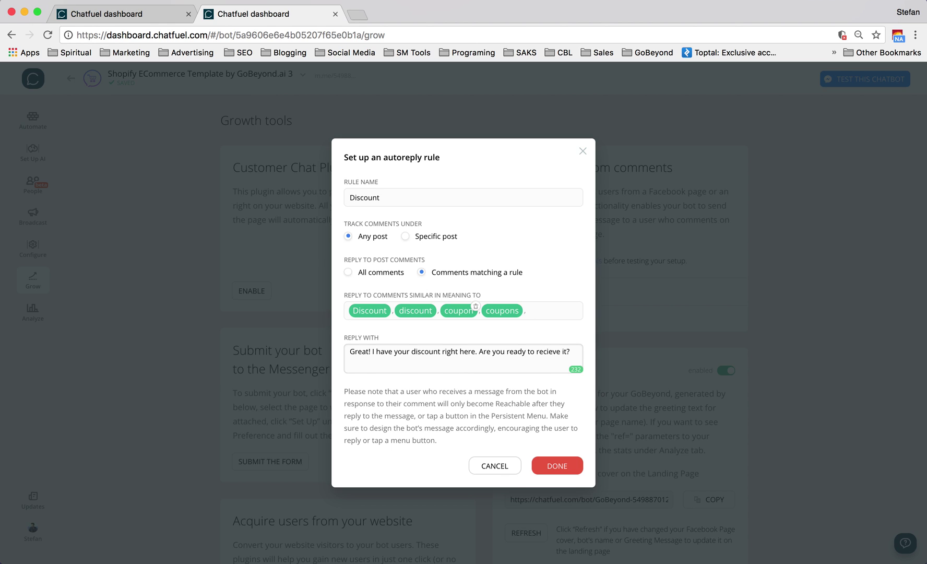
text(discont)
key(Return)
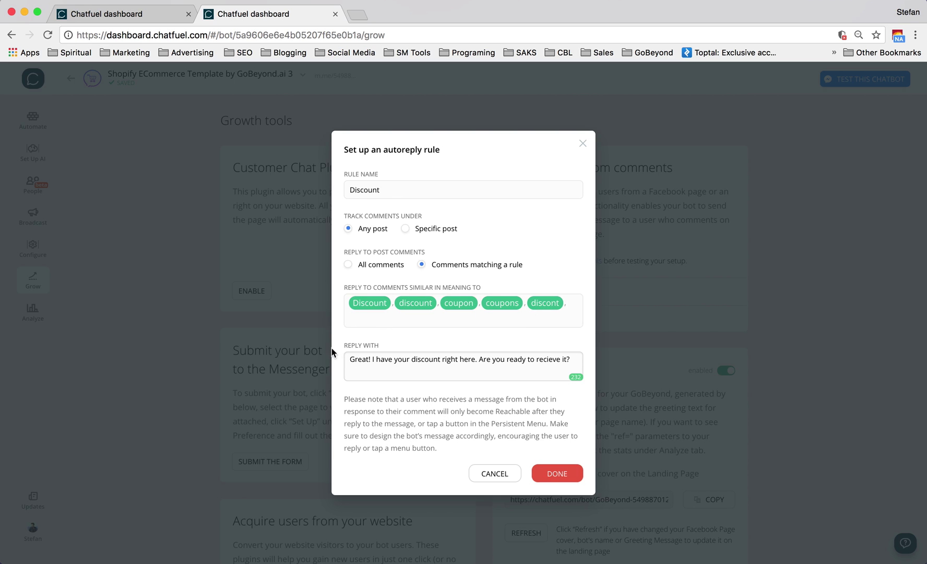
triple_click(385, 359)
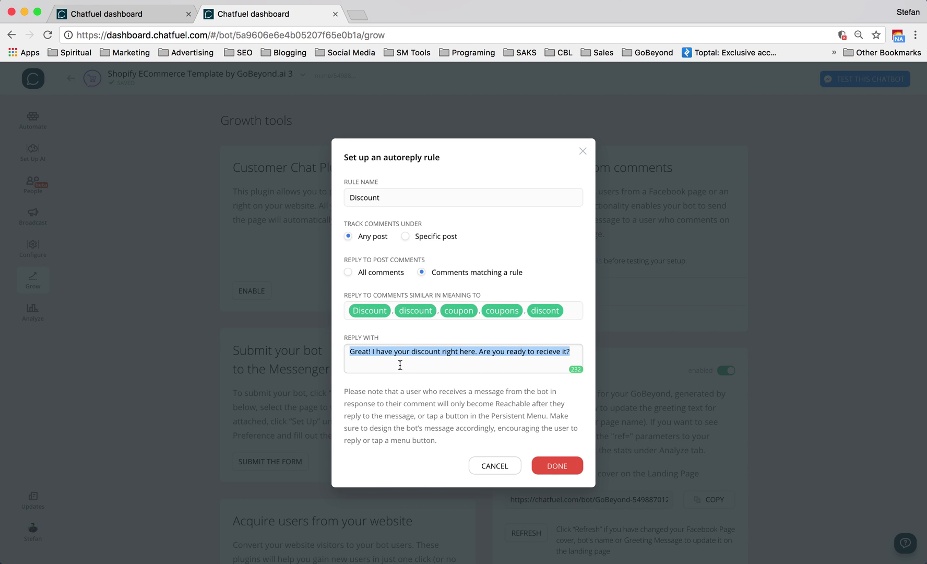
click(399, 365)
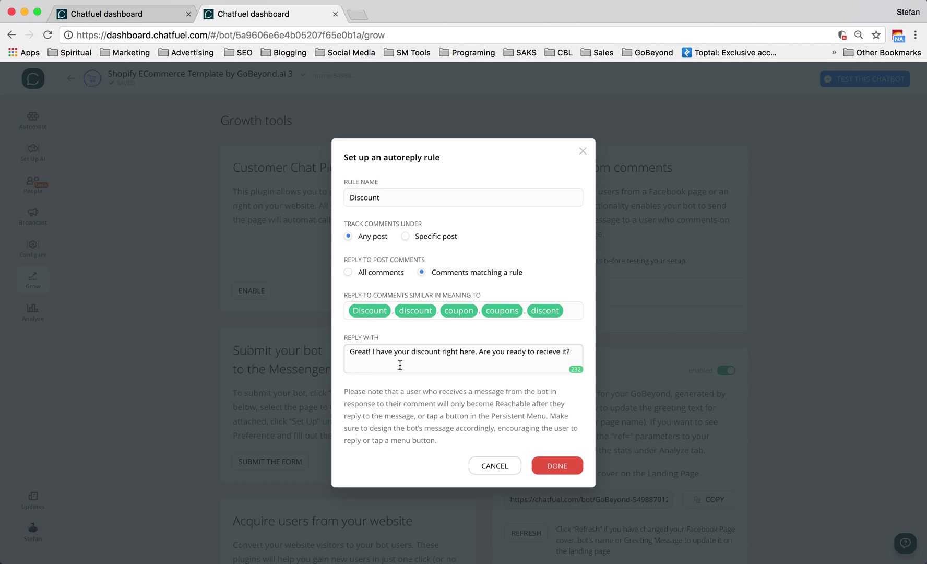
click(577, 471)
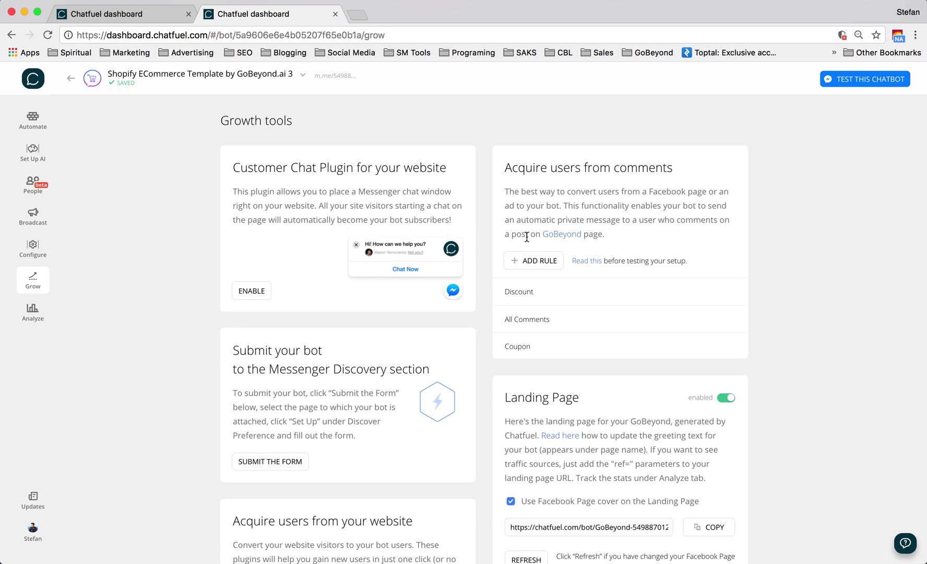